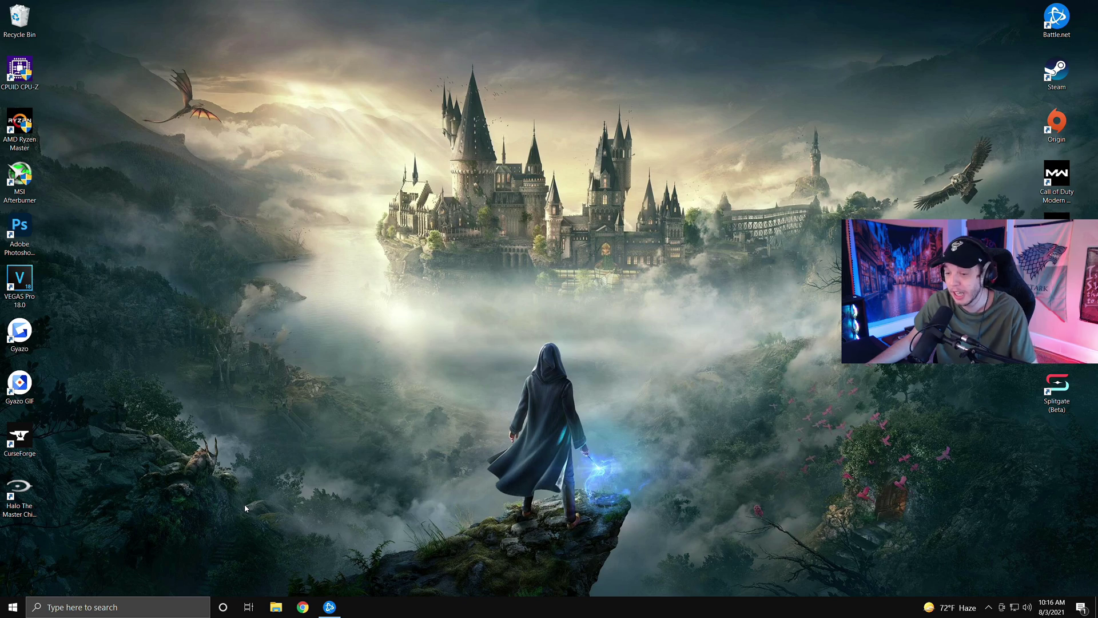
Check the Background apps settings page found via search, then close Settings
click(100, 607)
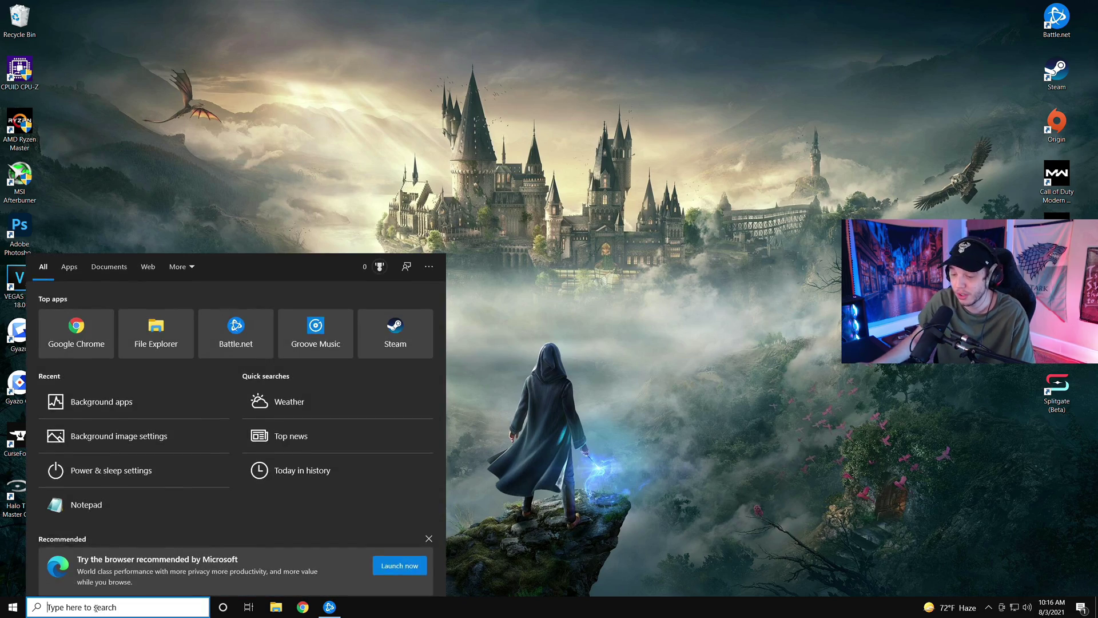
text(BACKGROUND APPS)
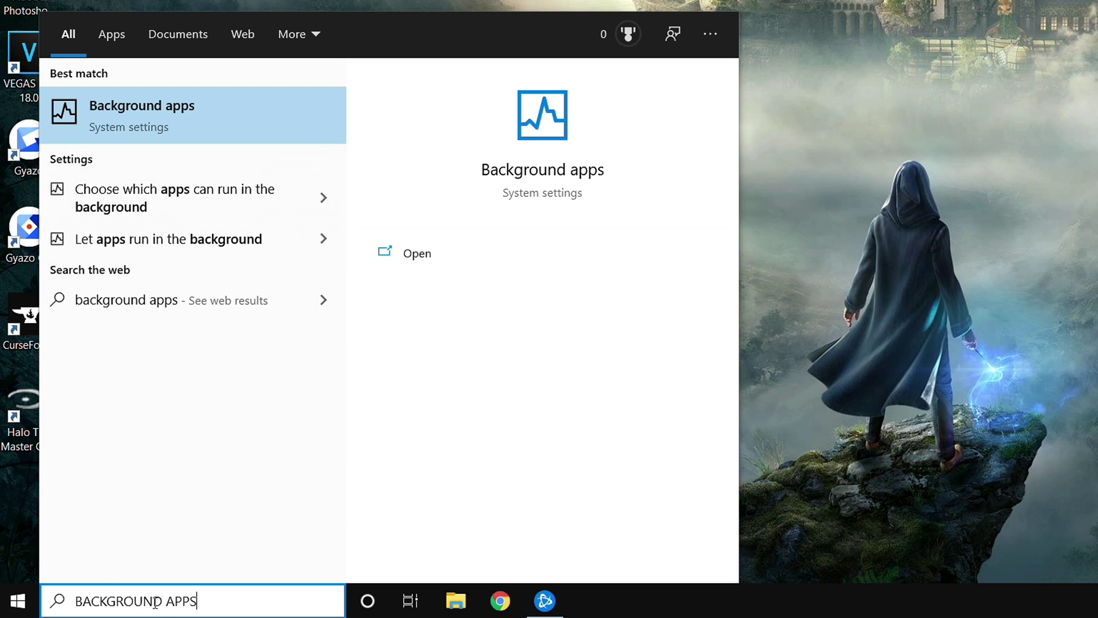
click(222, 124)
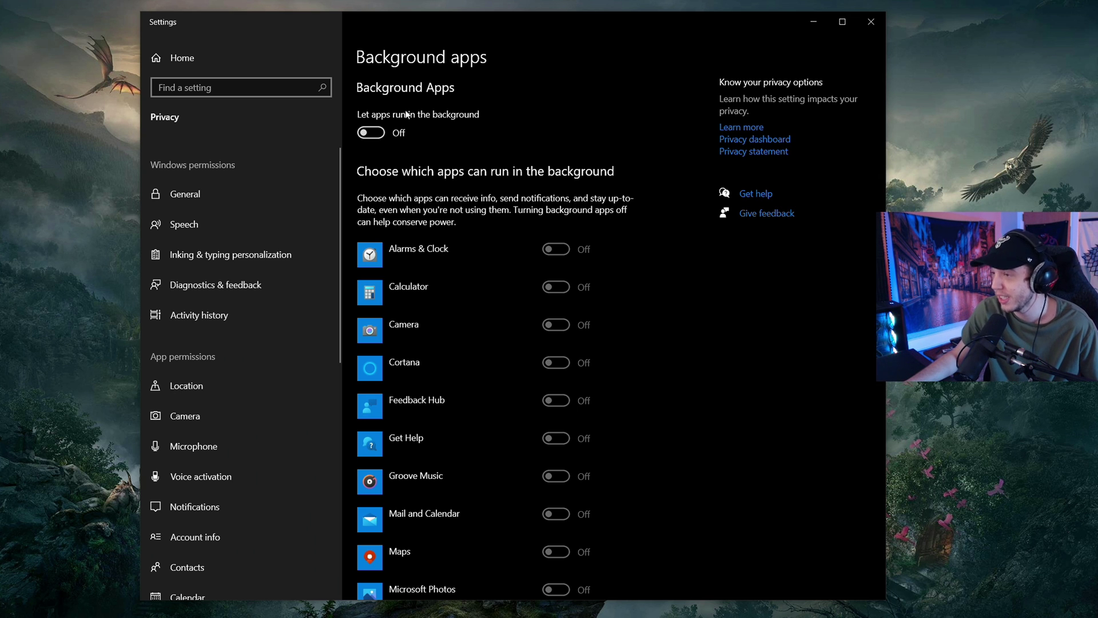
click(871, 25)
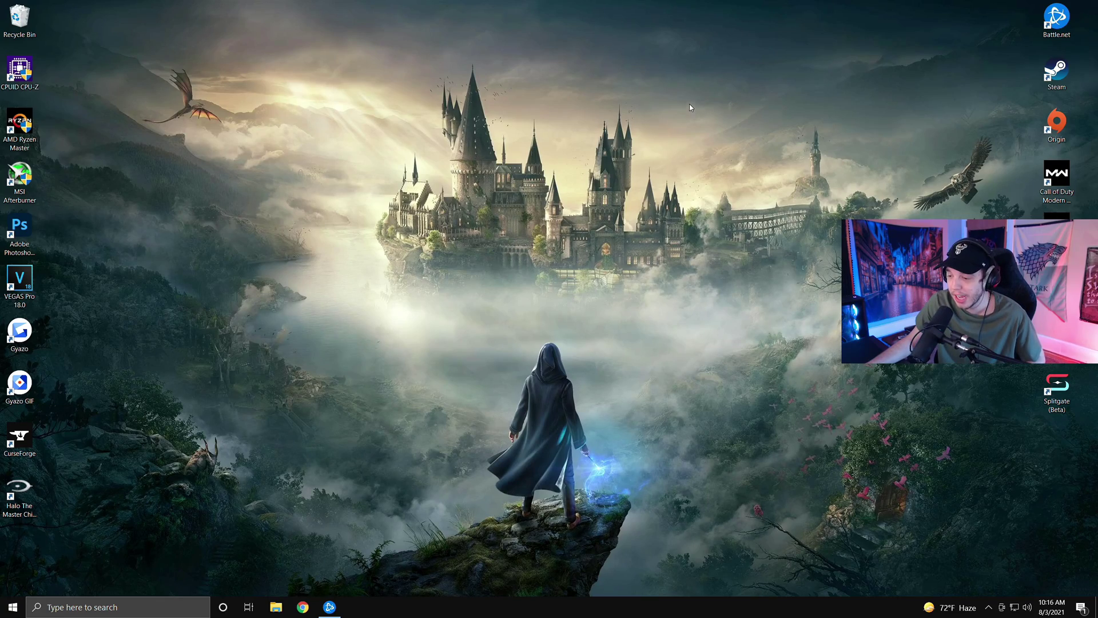
Review the web browser's advanced settings, then close the browser
click(303, 607)
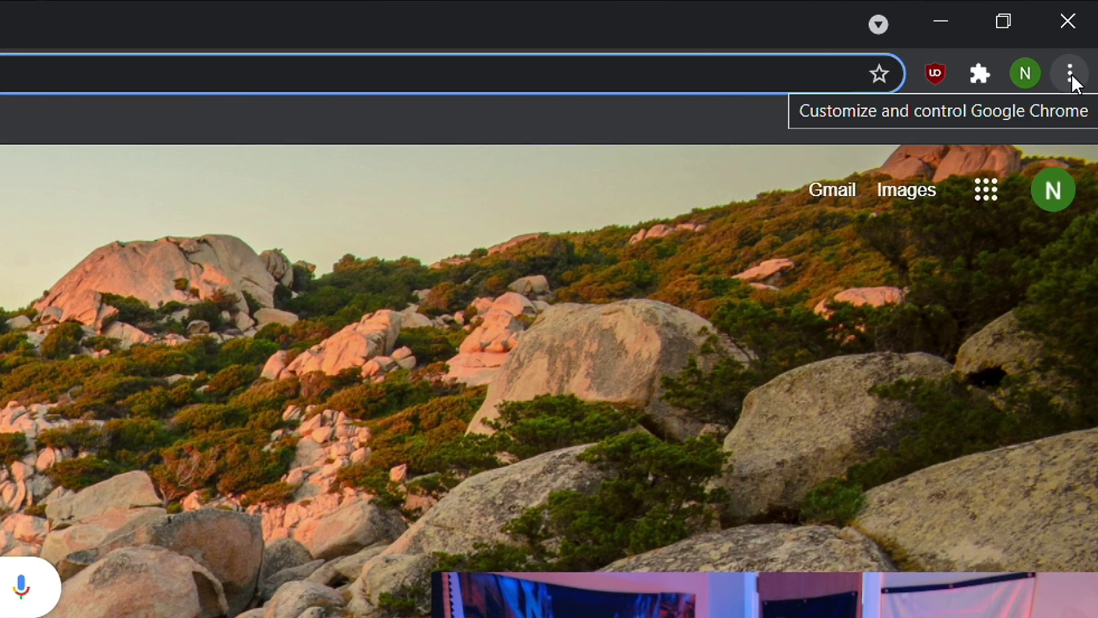
click(1070, 73)
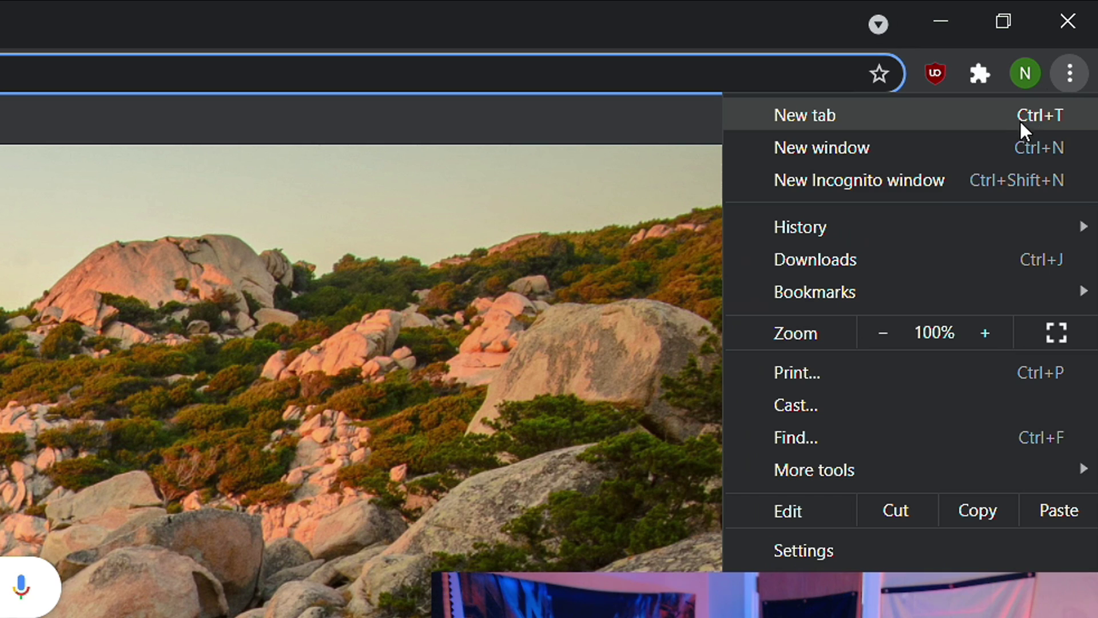
click(918, 547)
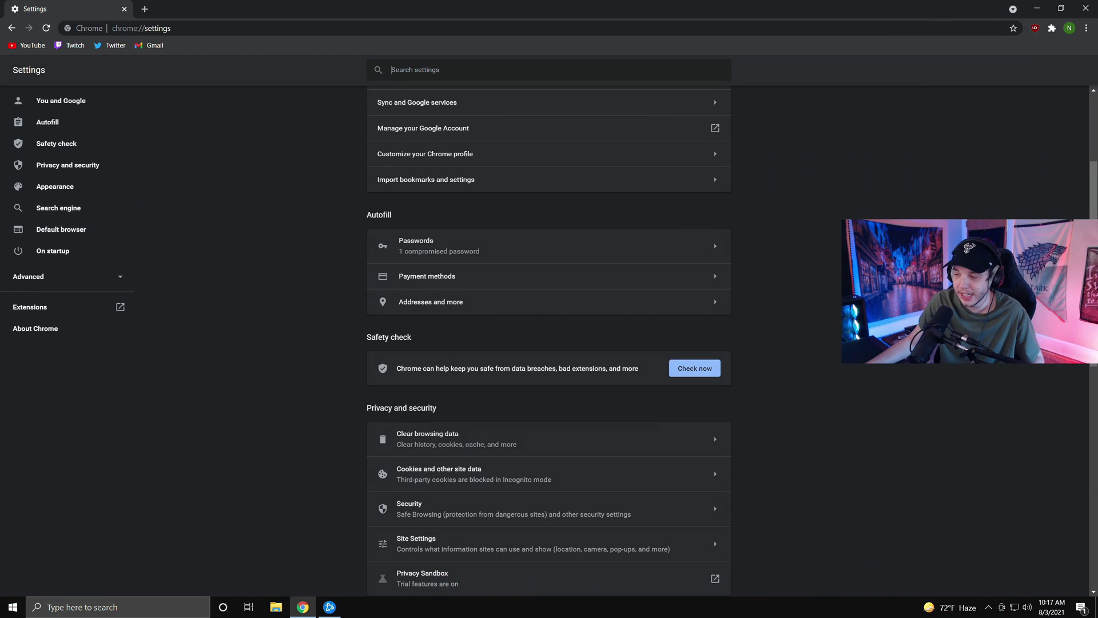
scroll(690, 583, down, 10)
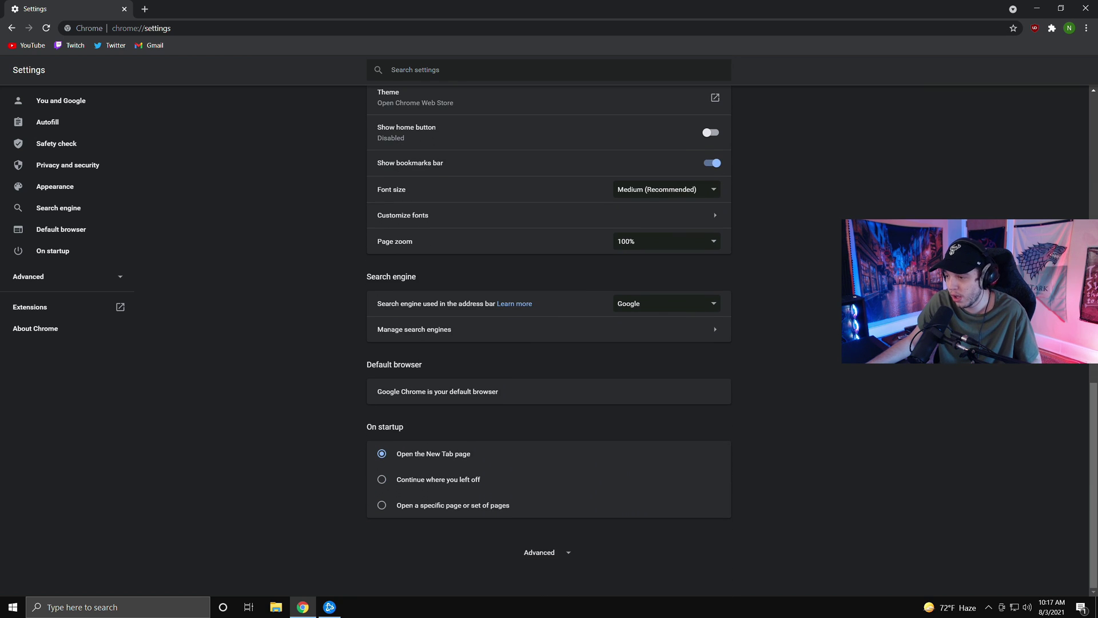
click(557, 555)
scroll(854, 369, down, 6)
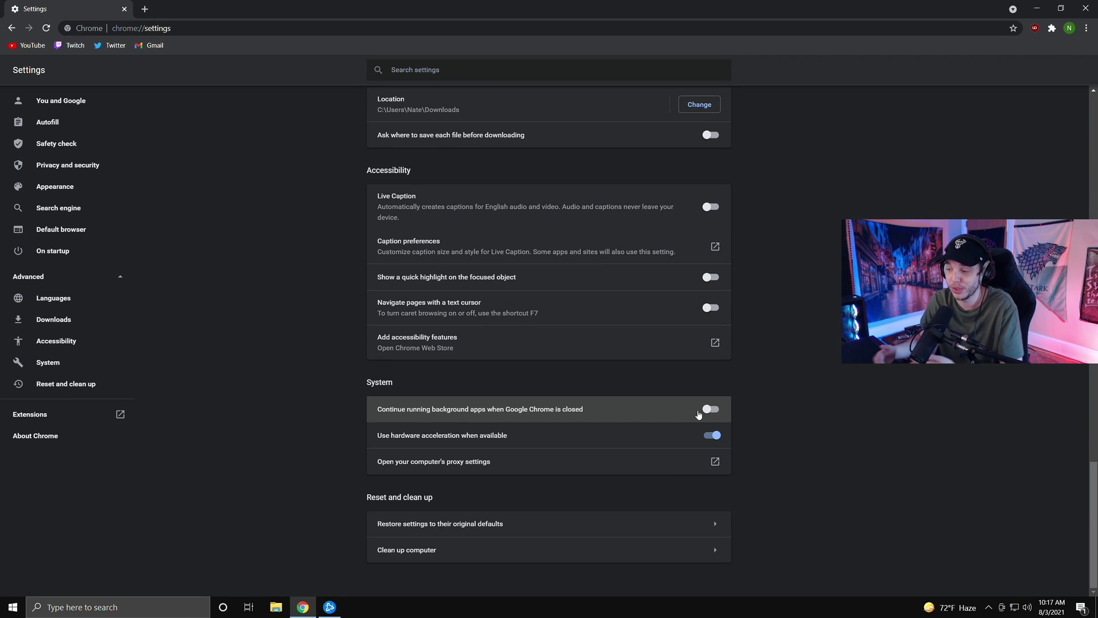
click(1086, 8)
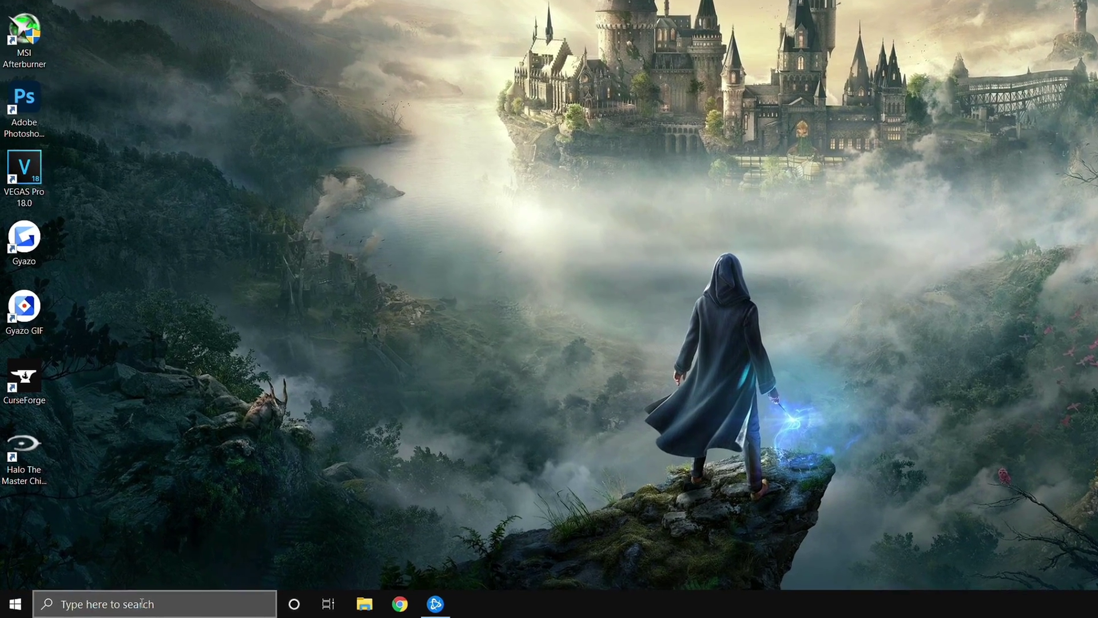
Review the power plans in Power Options, including the additional plans, then close Settings
click(107, 607)
text(POWER)
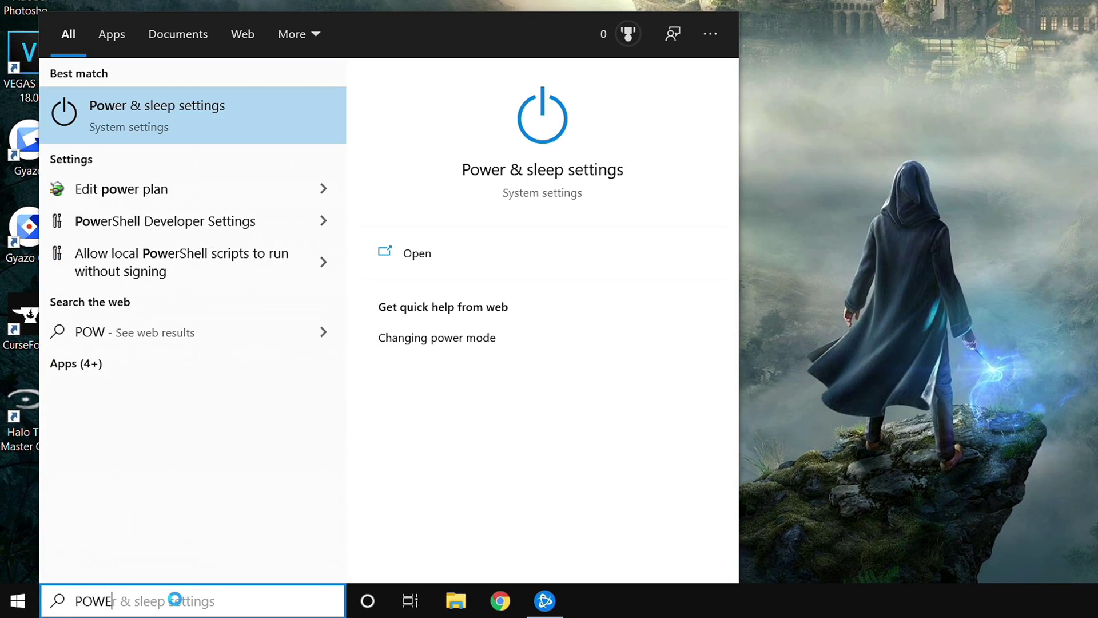
click(257, 117)
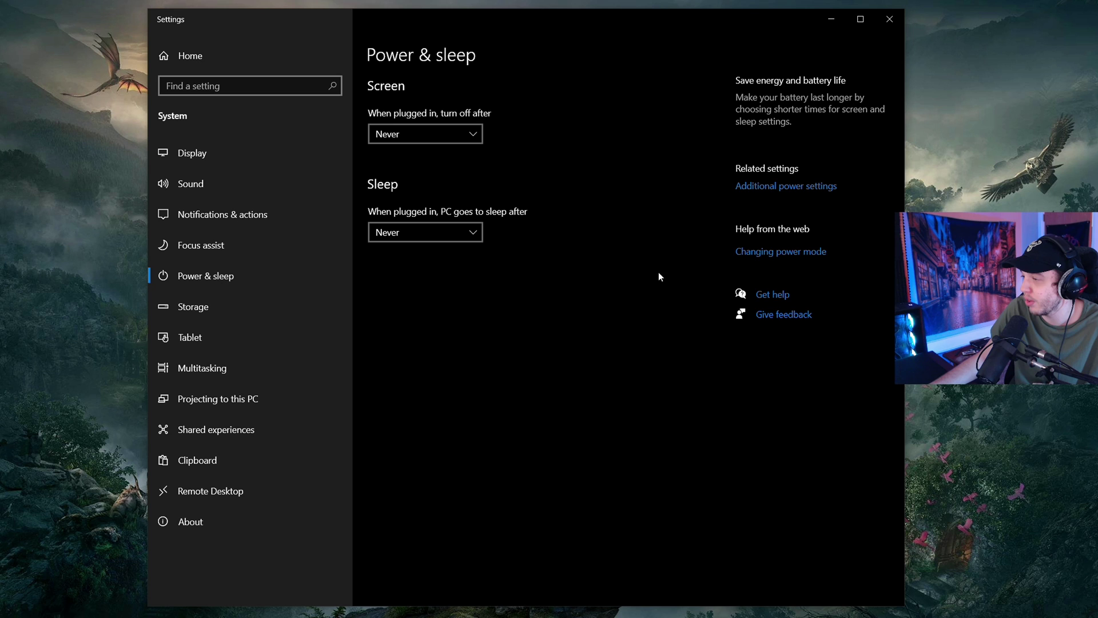
click(774, 188)
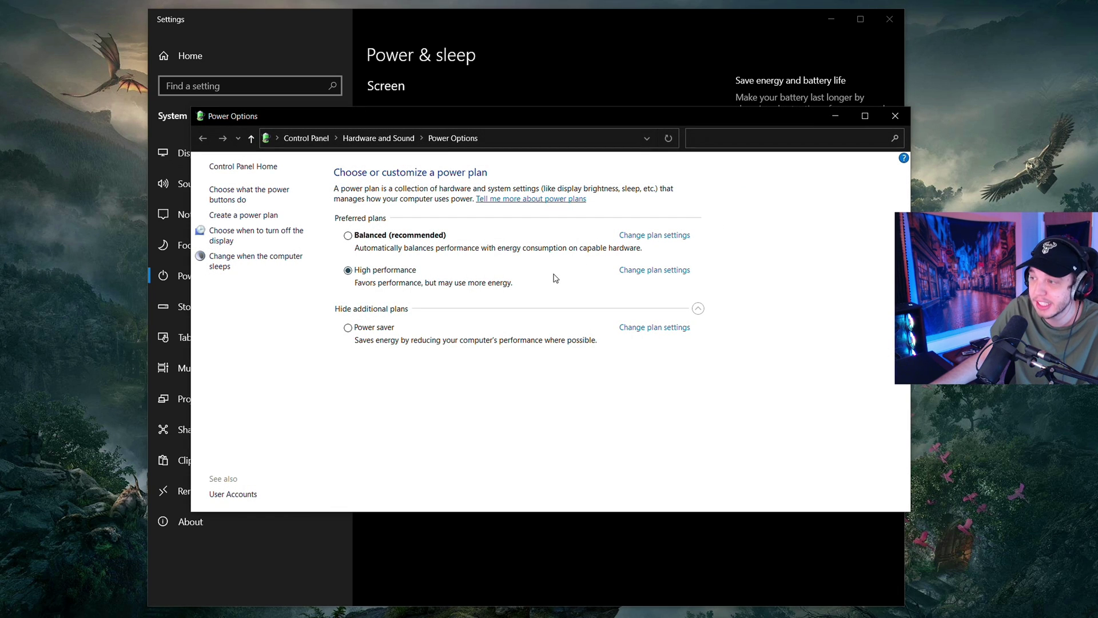
click(698, 310)
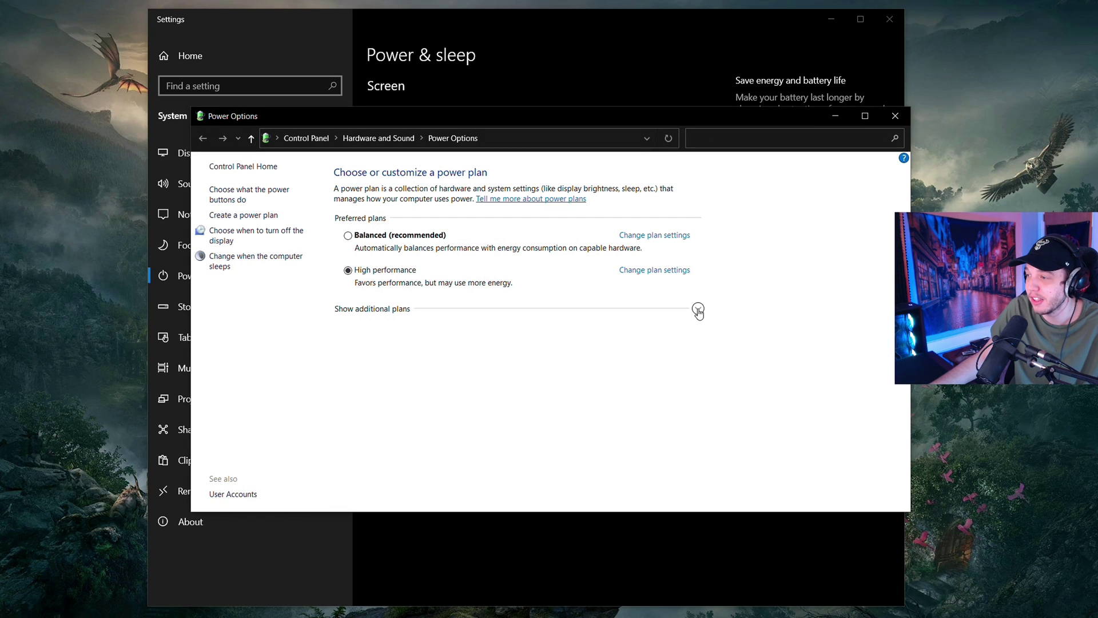
click(698, 309)
click(697, 309)
click(697, 309)
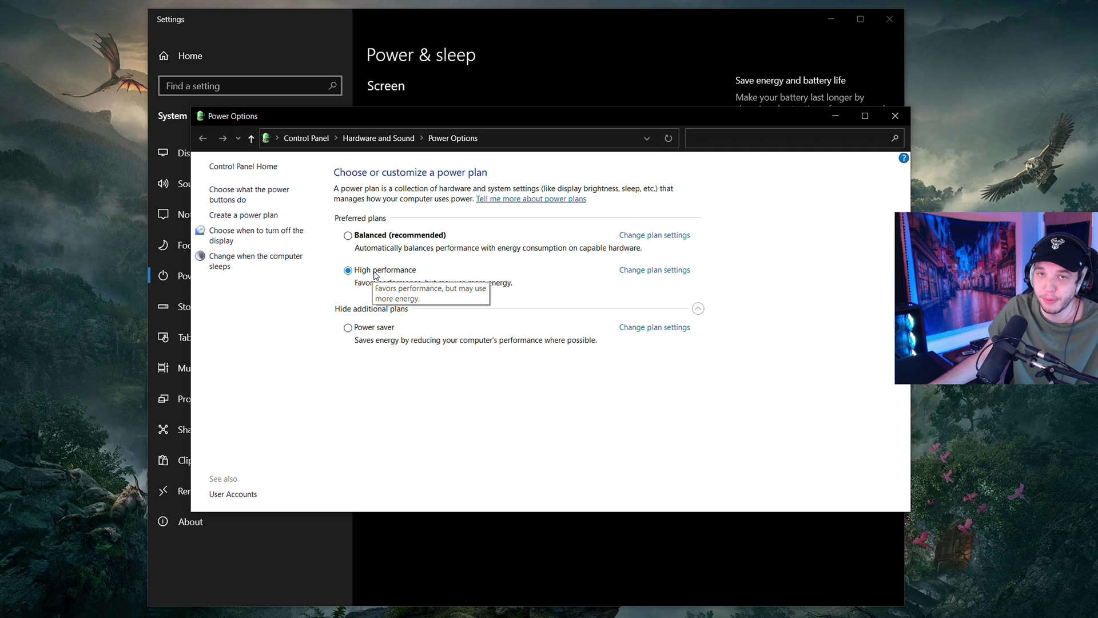
click(895, 115)
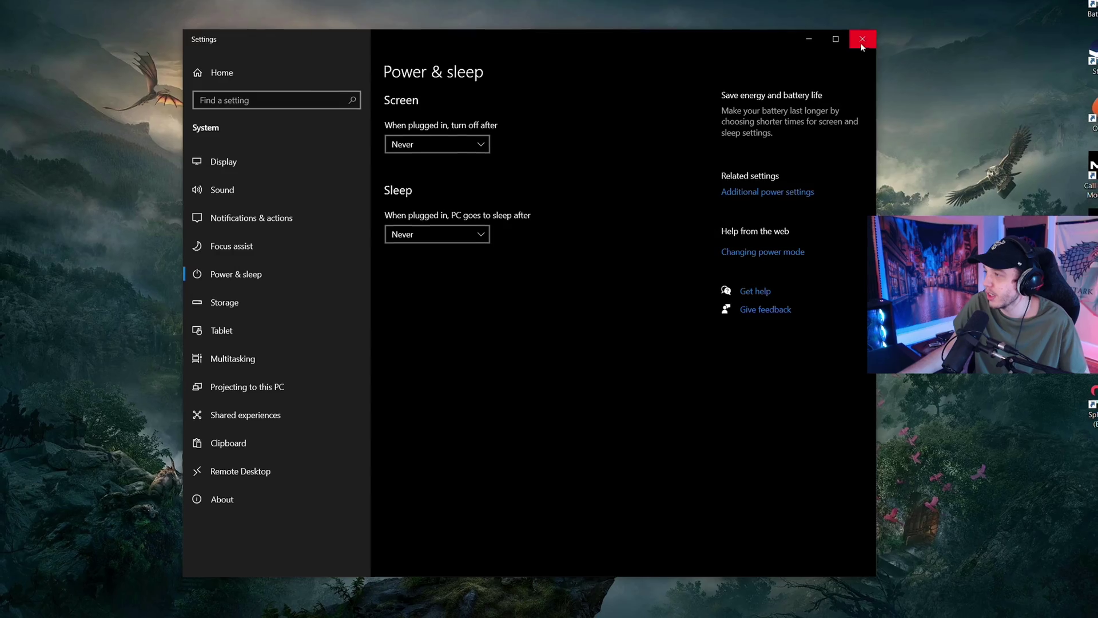
click(889, 19)
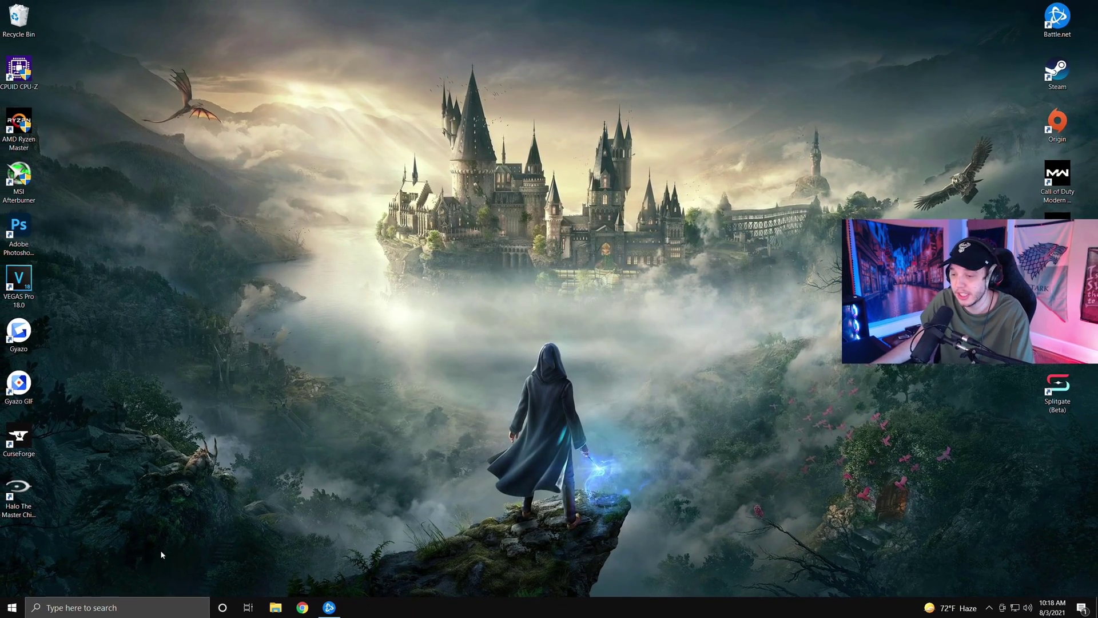
Confirm Game Mode and hardware-accelerated GPU scheduling are On, then close Settings
click(154, 607)
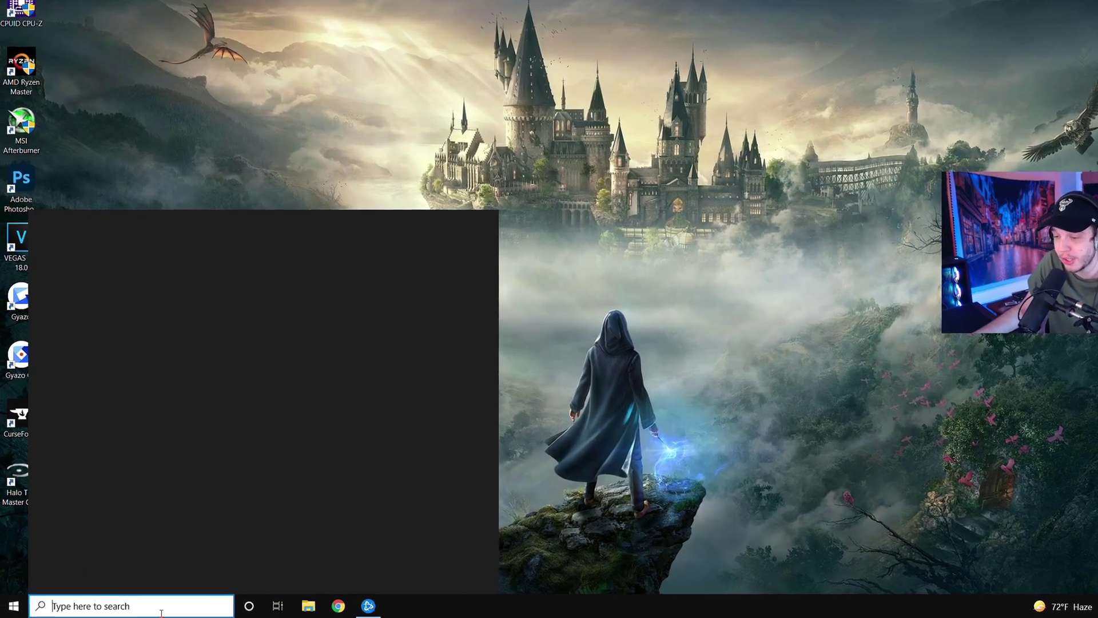
text(GAME MODE)
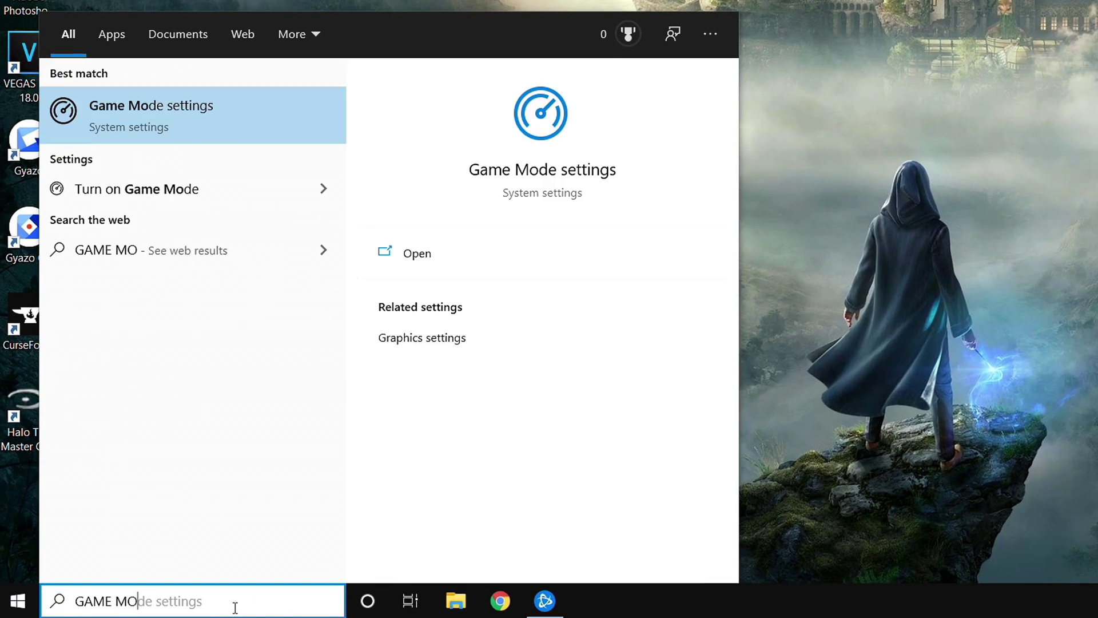
click(250, 122)
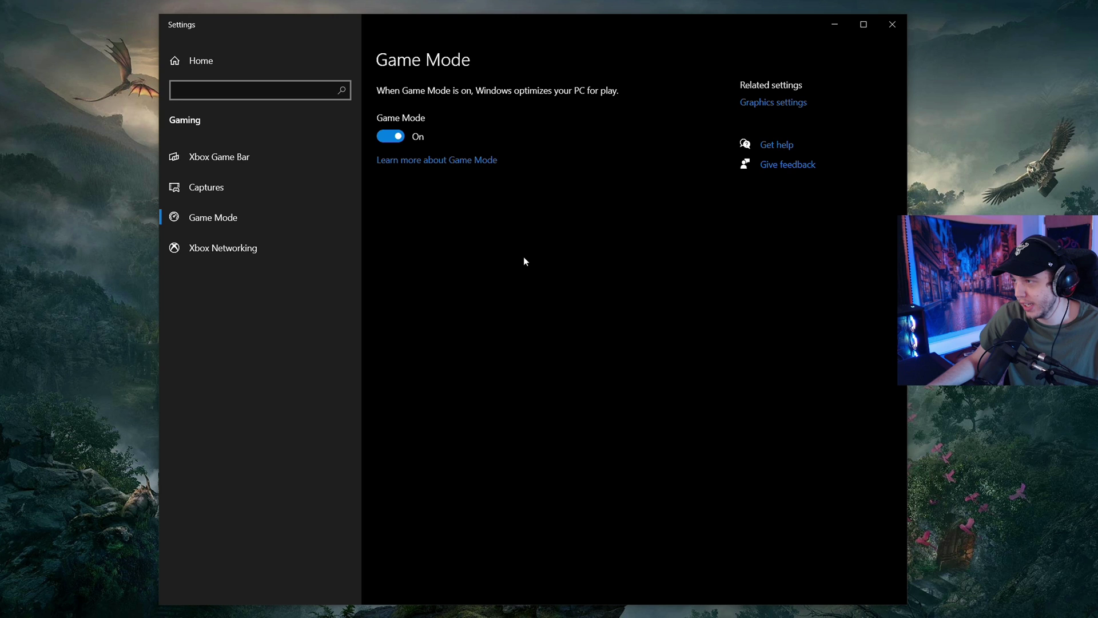
click(756, 104)
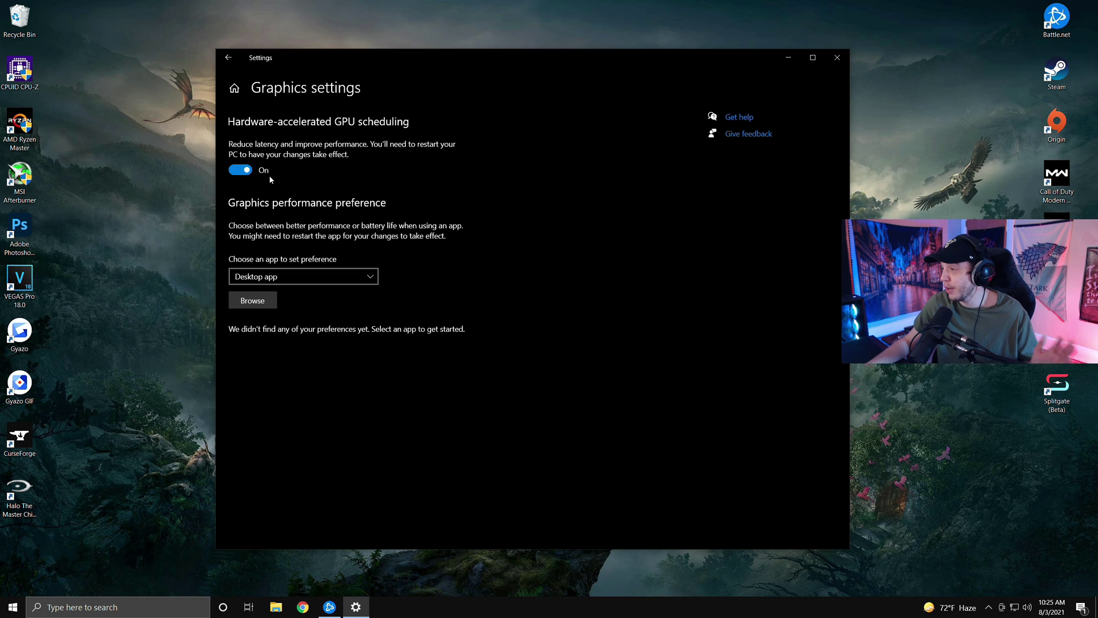
click(832, 64)
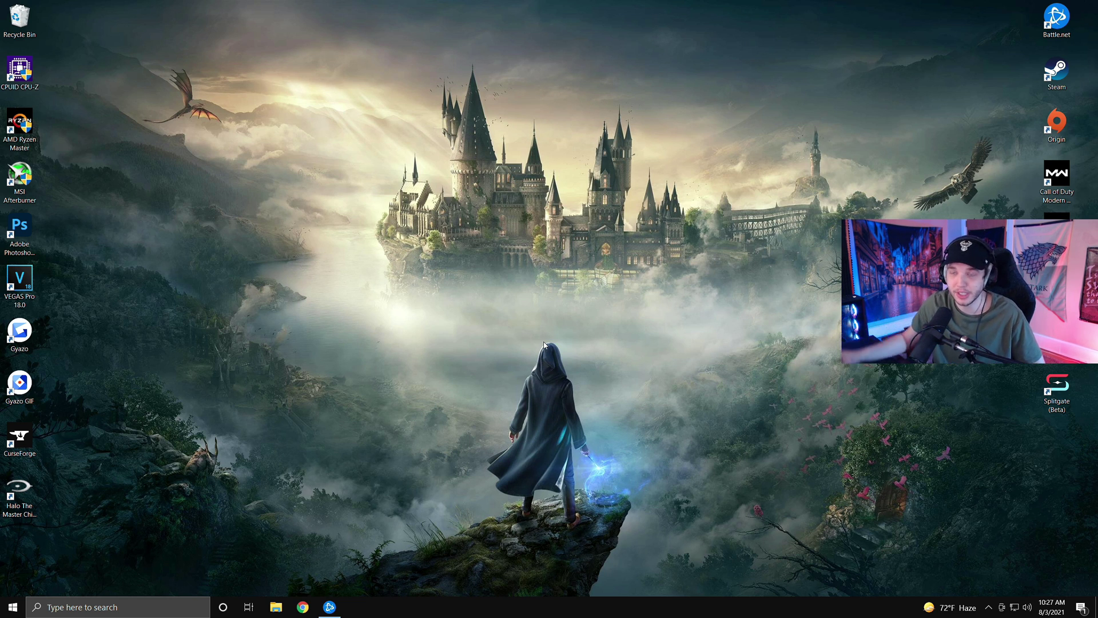
Launch NVIDIA Control Panel from the desktop menu on the 'Adjust image settings with preview' page
right_click(490, 316)
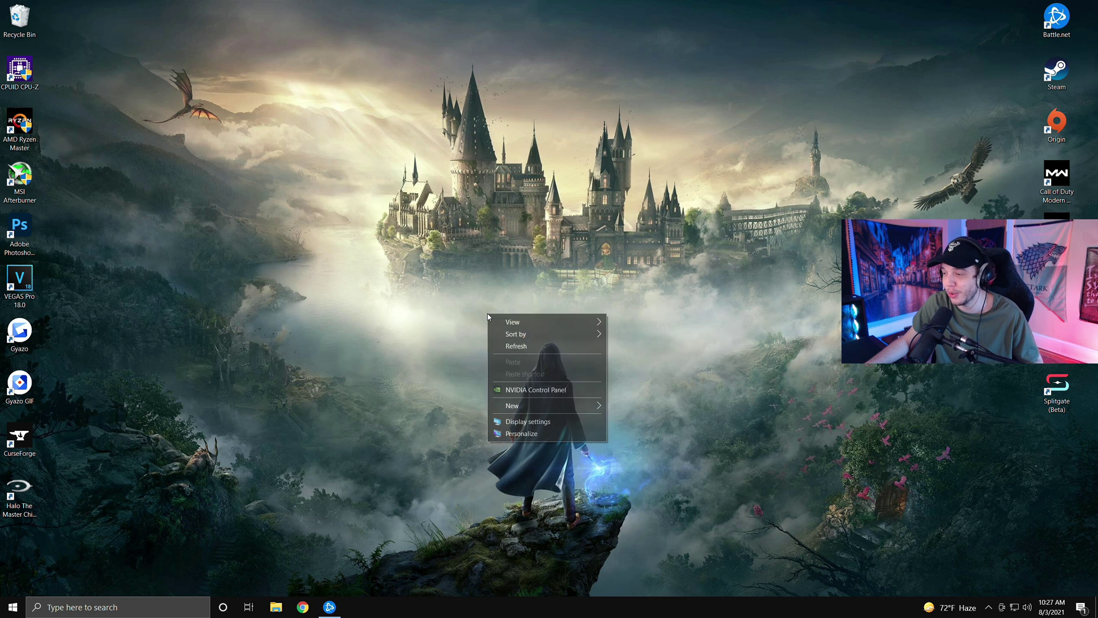
click(565, 390)
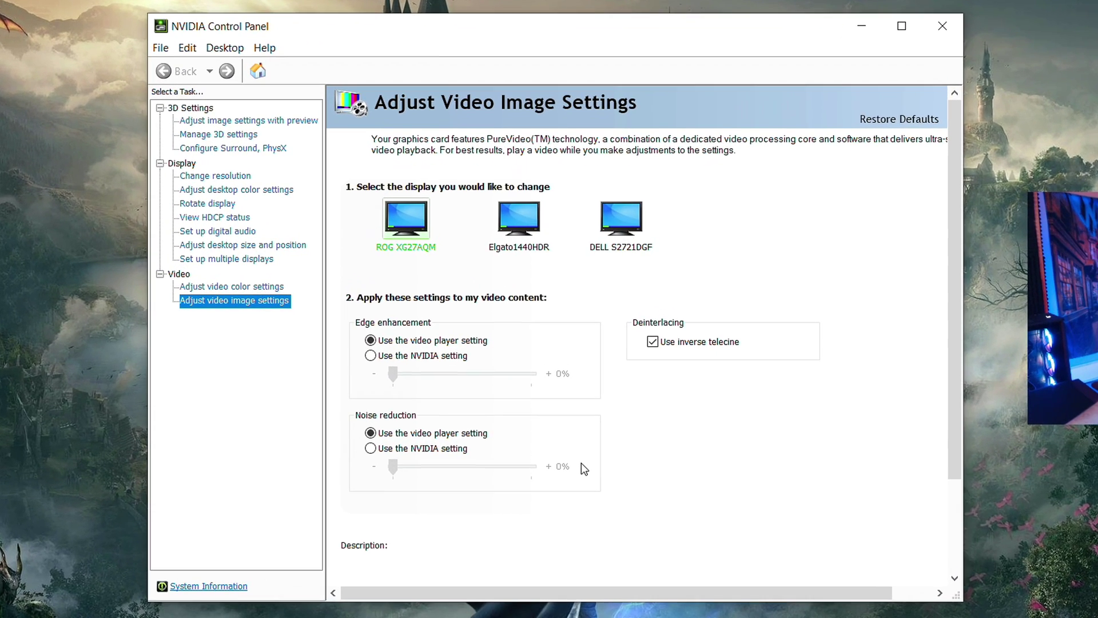
click(274, 127)
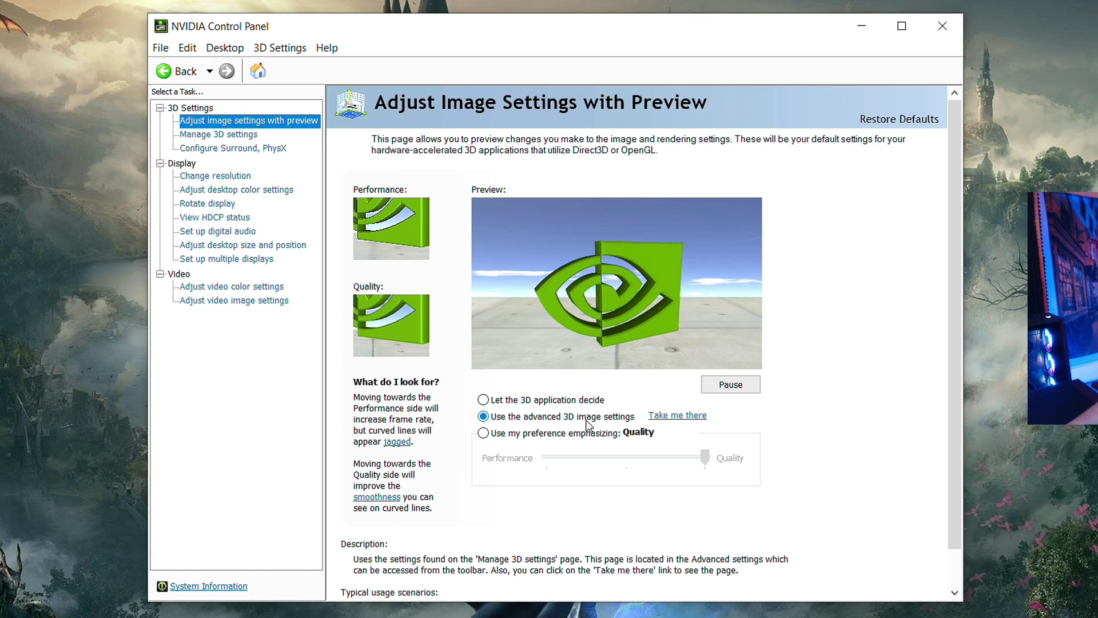
Review the Global 3D settings list, including Power management mode at Prefer maximum performance
click(224, 136)
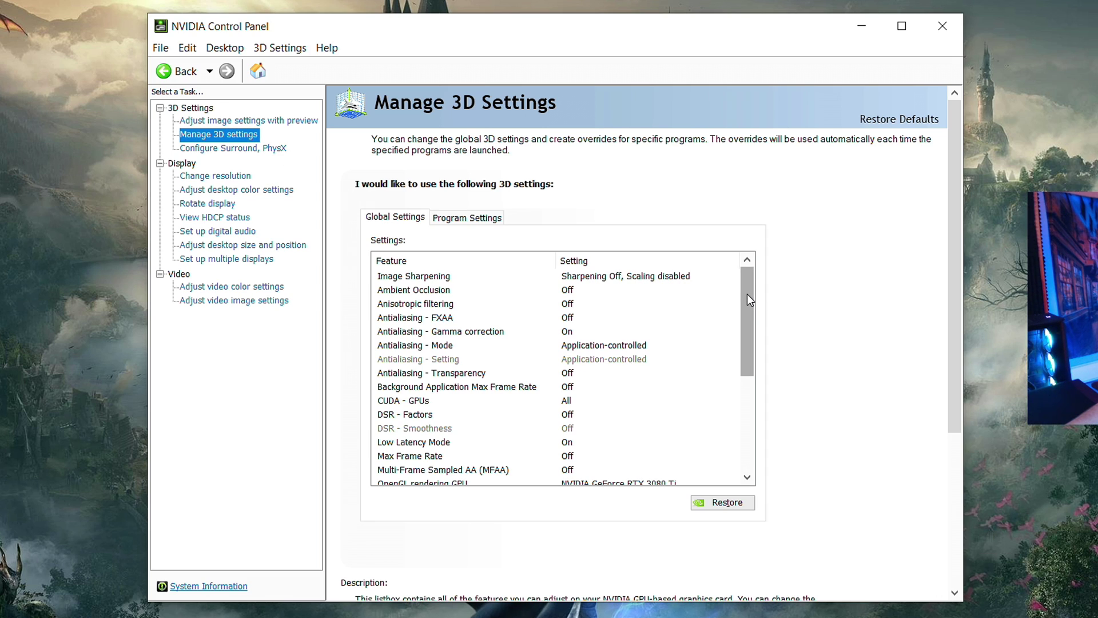
drag(747, 294, 754, 401)
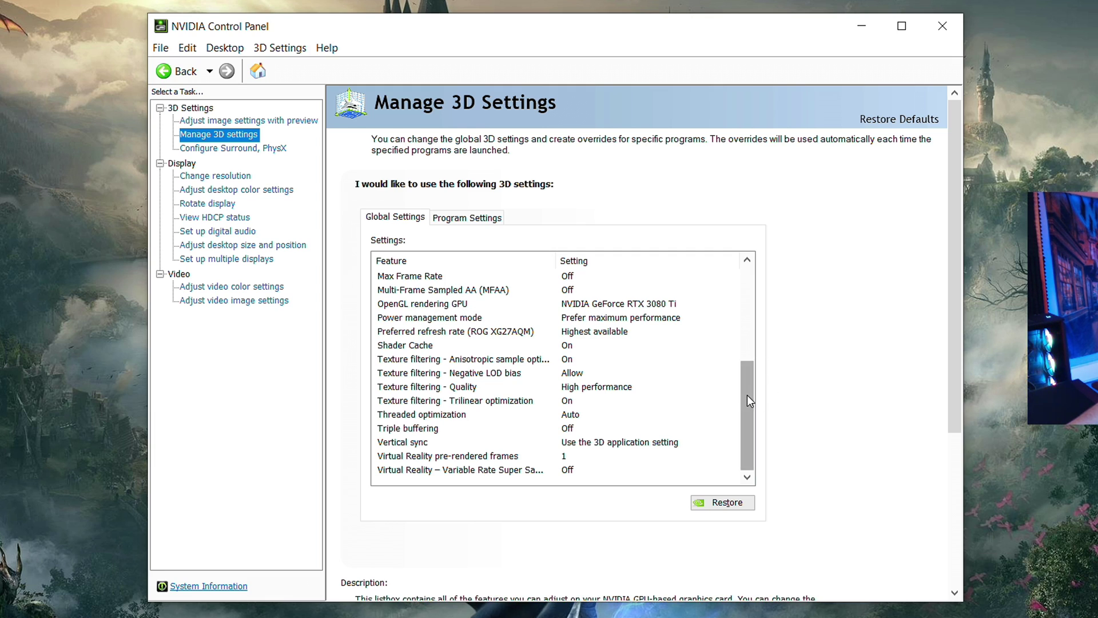
scroll(747, 394, up, 2)
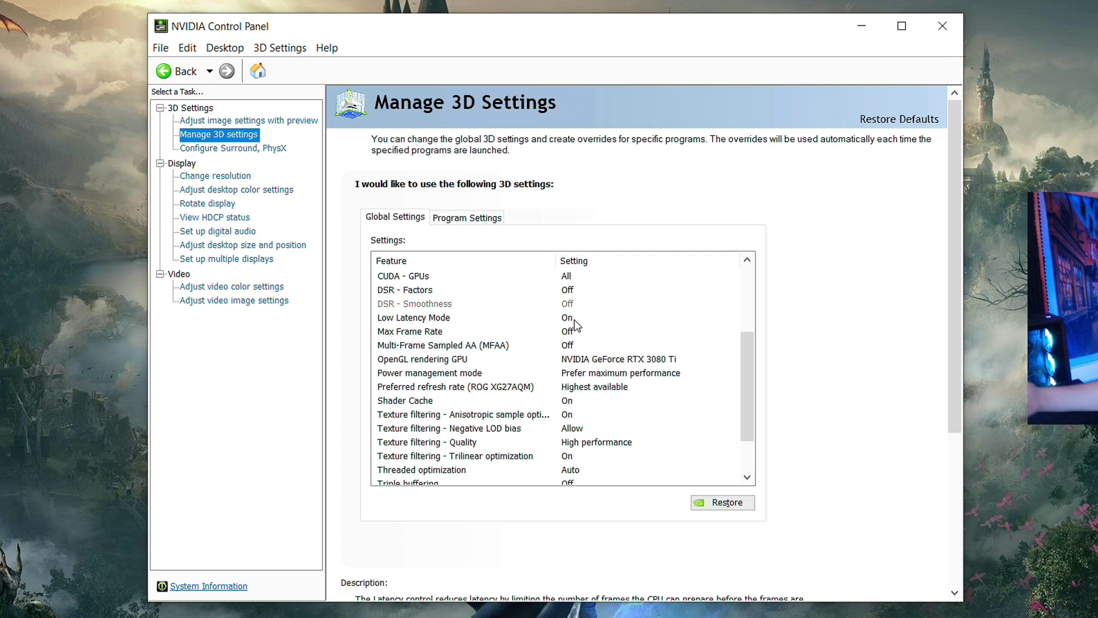
click(213, 177)
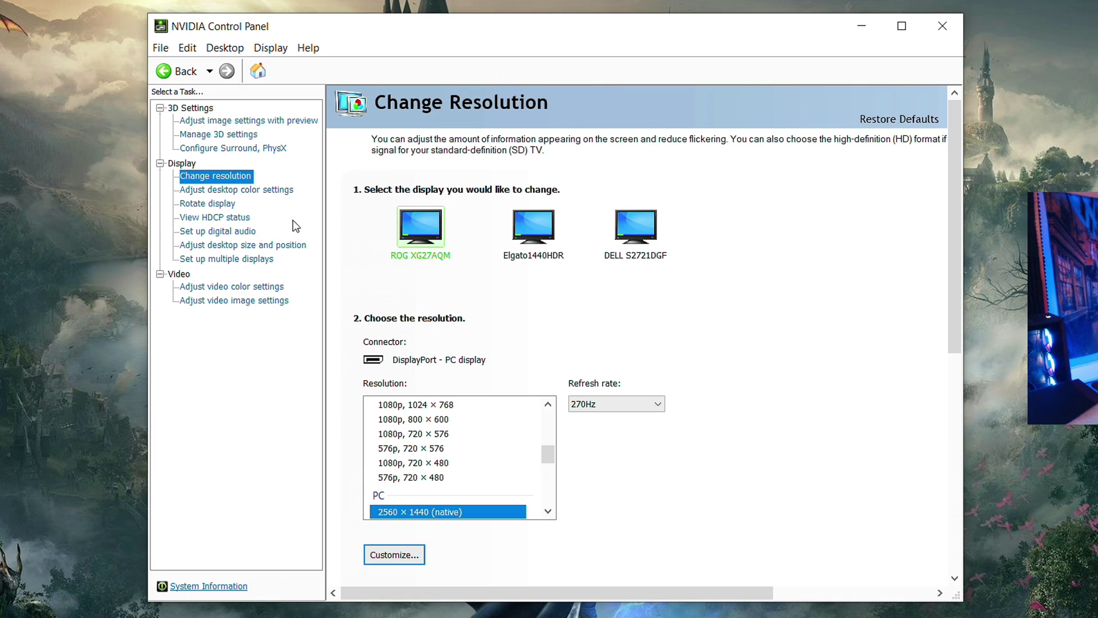
Keep the ROG display at 2560 × 1440 native and 270Hz, with NVIDIA colour settings at Full range
scroll(475, 464, down, 1)
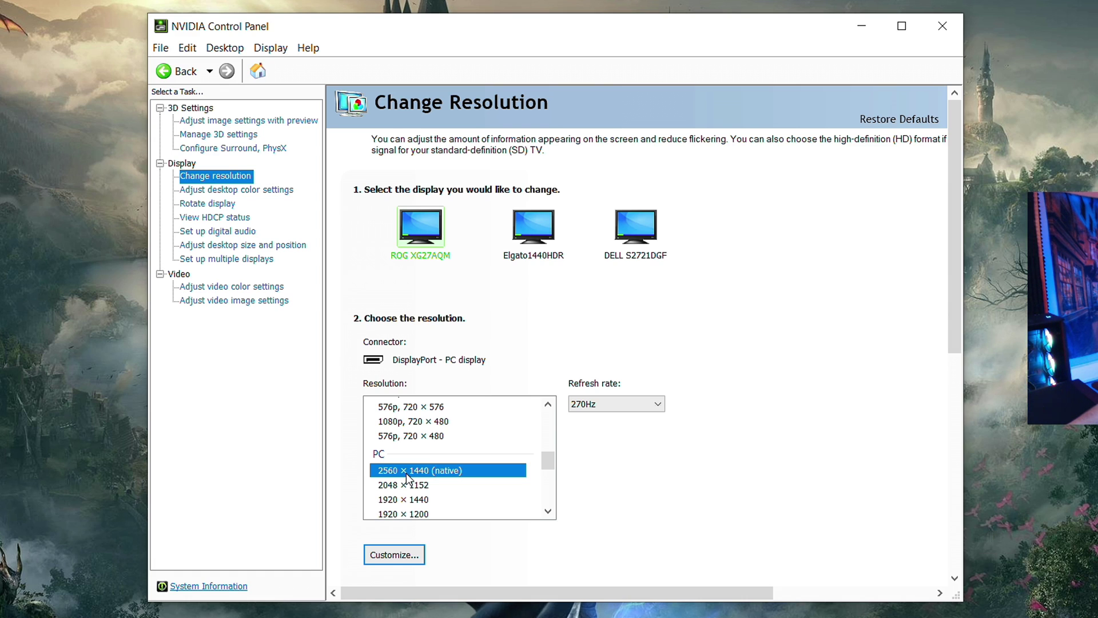
scroll(418, 472, up, 7)
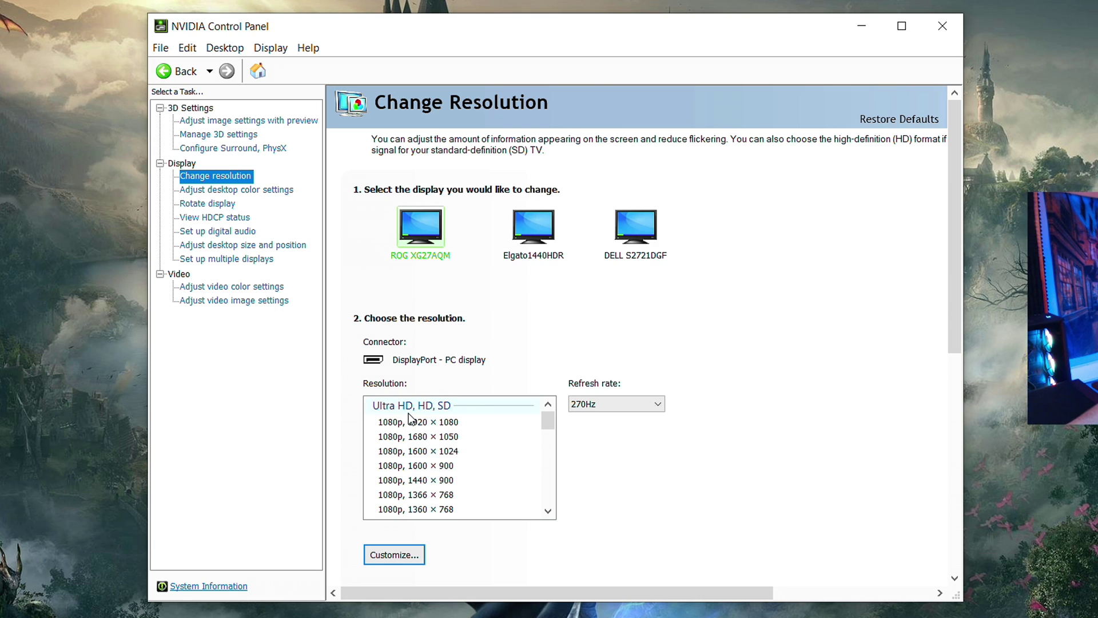
click(613, 404)
click(614, 404)
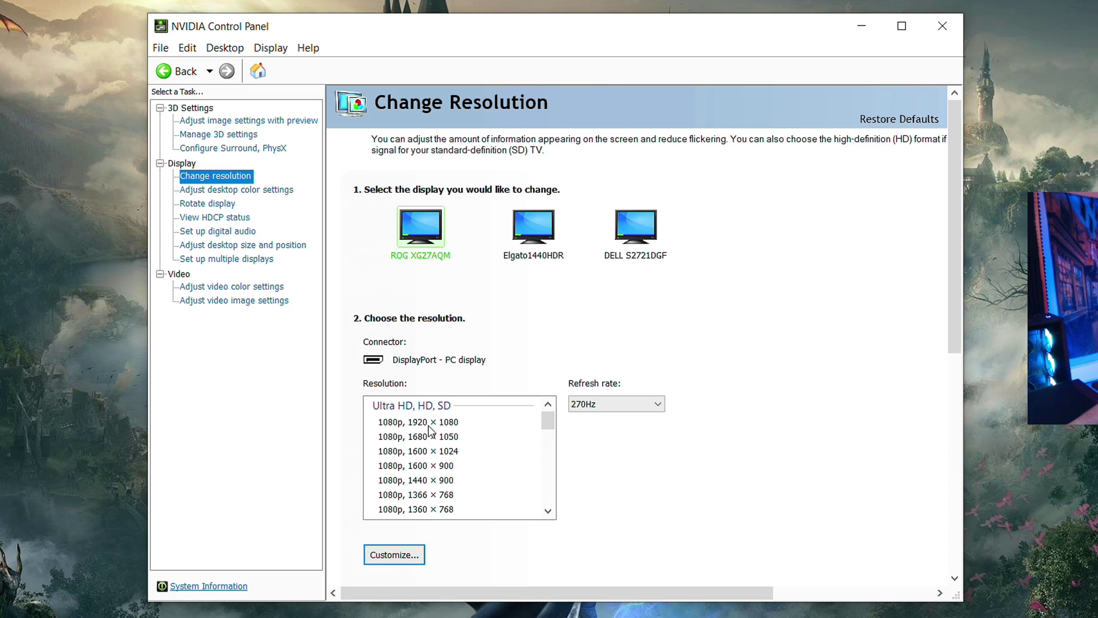
scroll(439, 432, down, 3)
scroll(440, 423, down, 3)
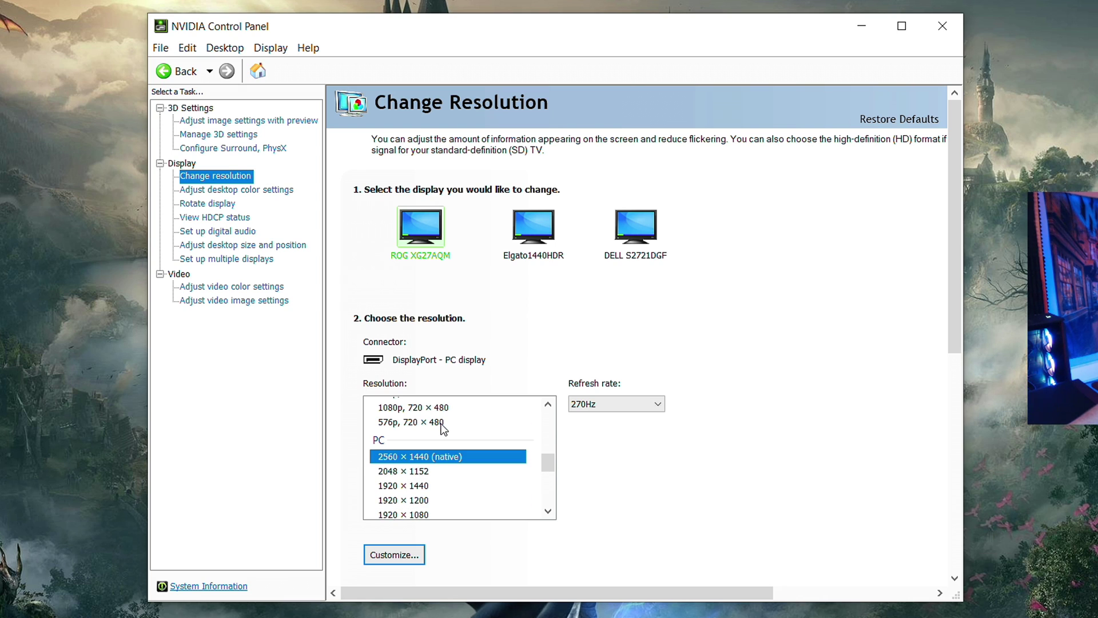
scroll(437, 443, up, 5)
scroll(436, 445, down, 5)
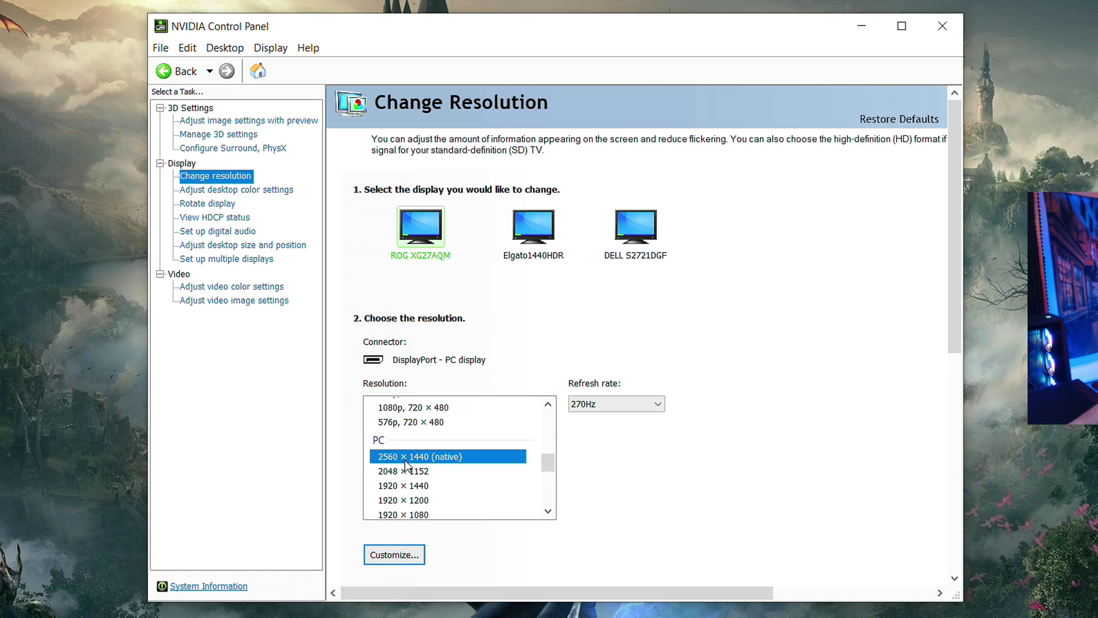
click(612, 407)
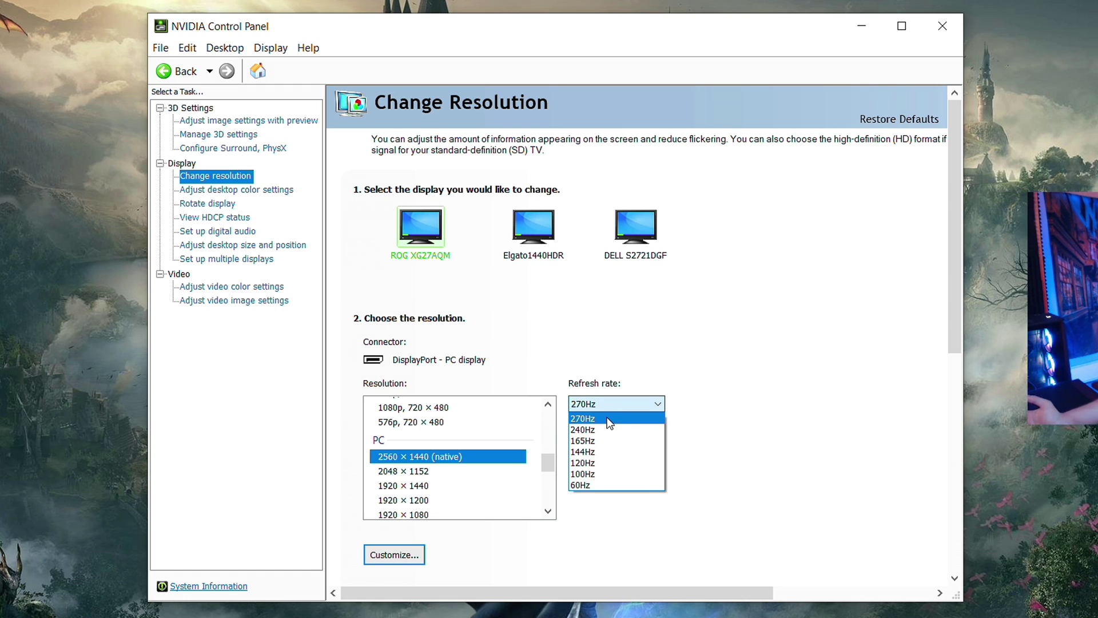
click(606, 417)
scroll(805, 369, down, 3)
scroll(808, 372, down, 3)
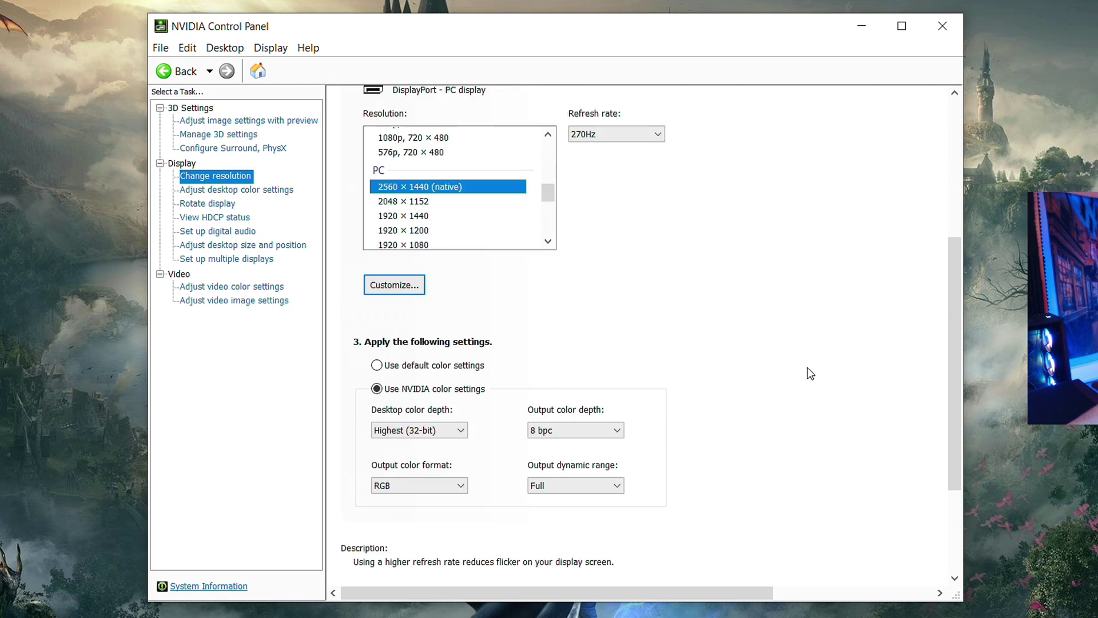